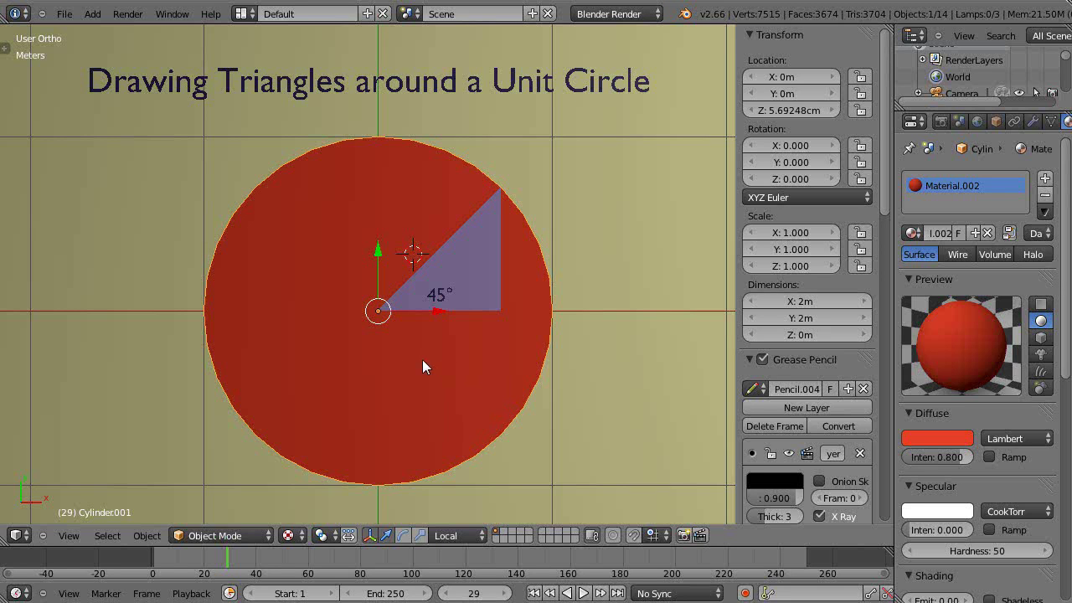
Select the 45° label, then make the purple triangle Plane.001 the active object.
right_click(455, 295)
right_click(476, 273)
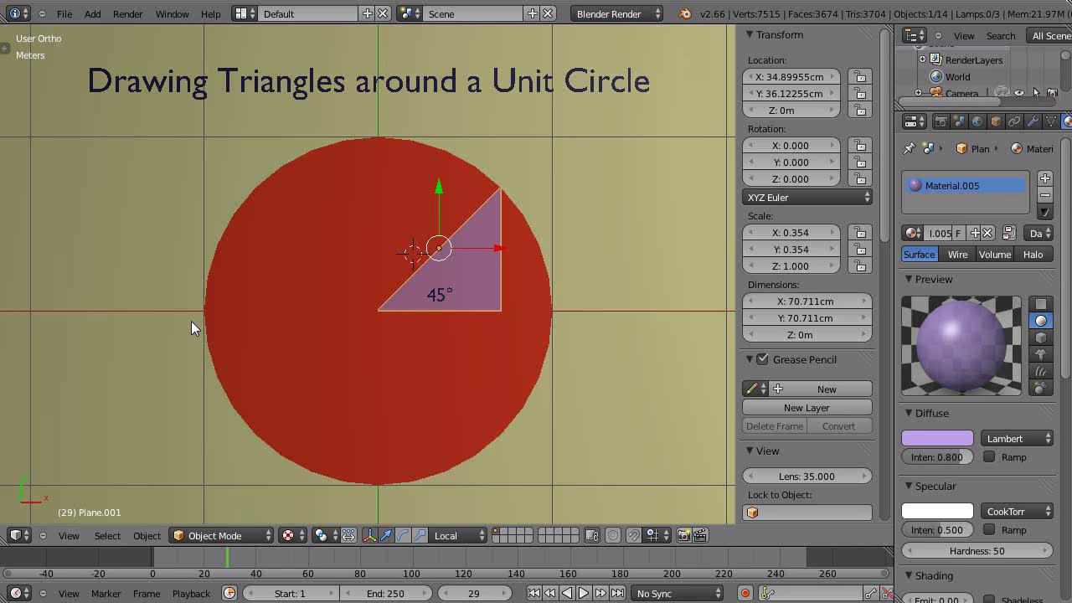
Check the scene units and set the triangle's dimensions to cos(pi/3) by sin(pi/3), 50 cm by 86.602 cm.
click(959, 121)
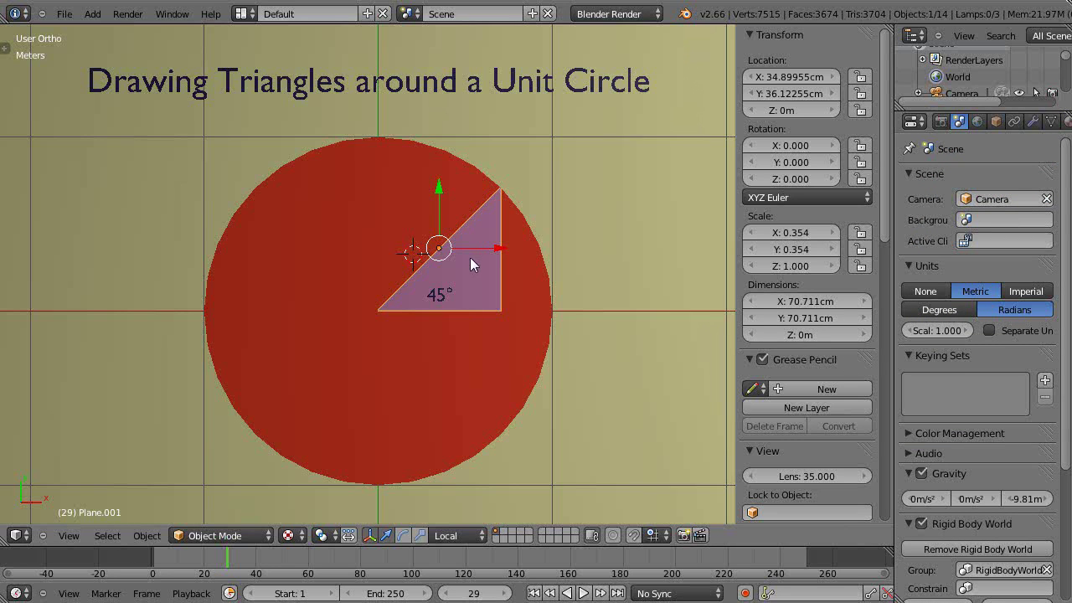
click(818, 301)
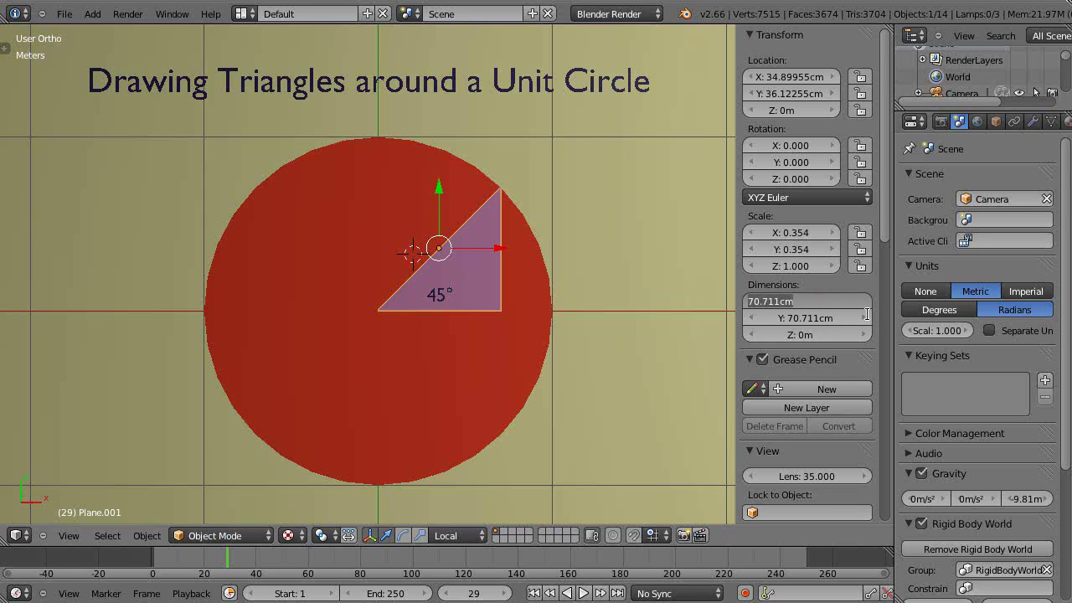
text(cos()
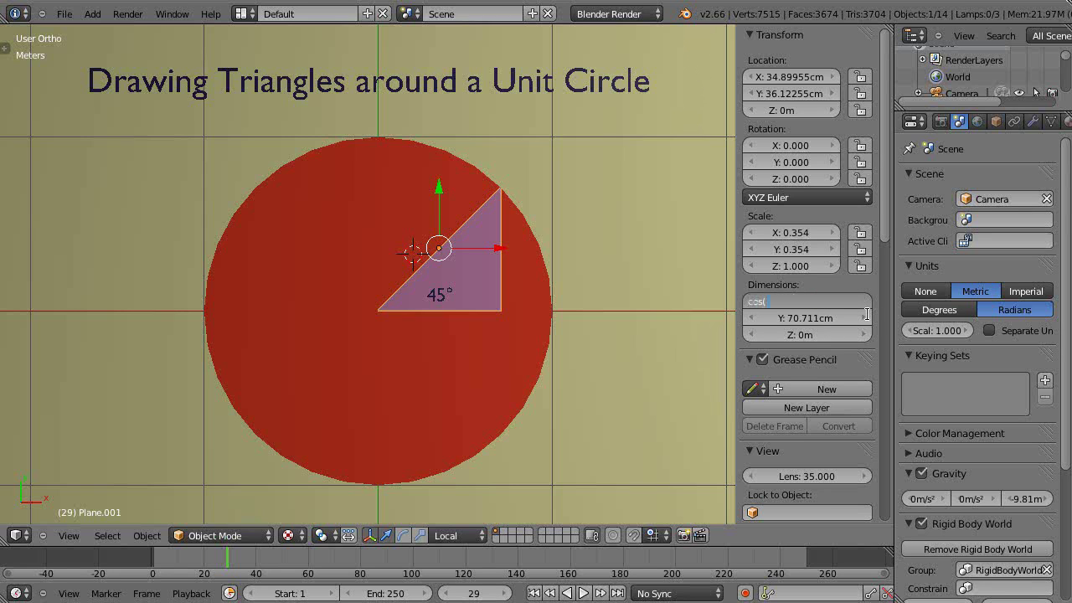
text(pi/3))
key(Return)
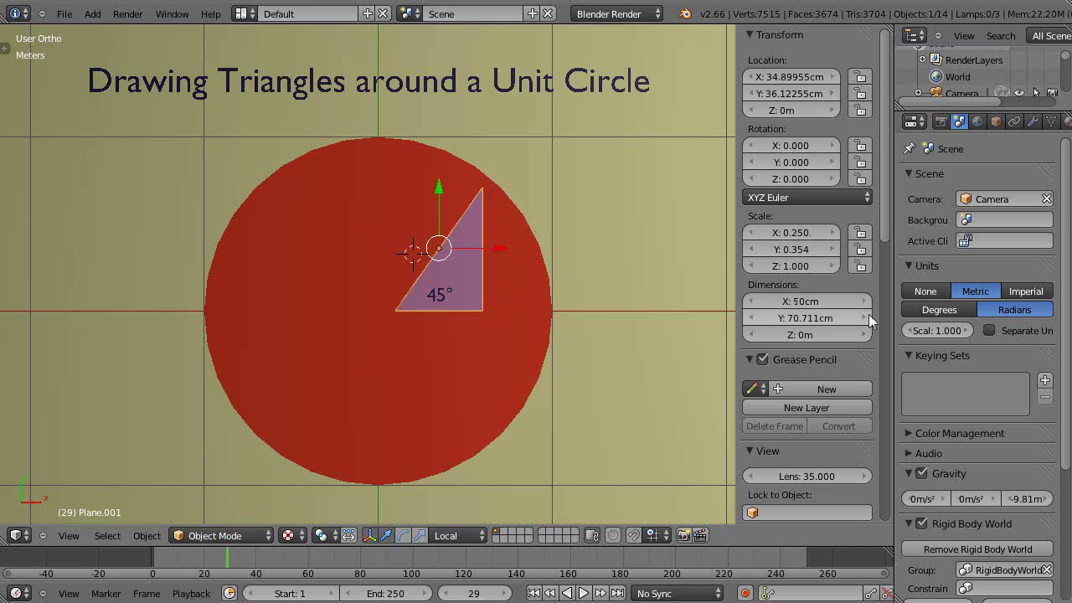
click(826, 318)
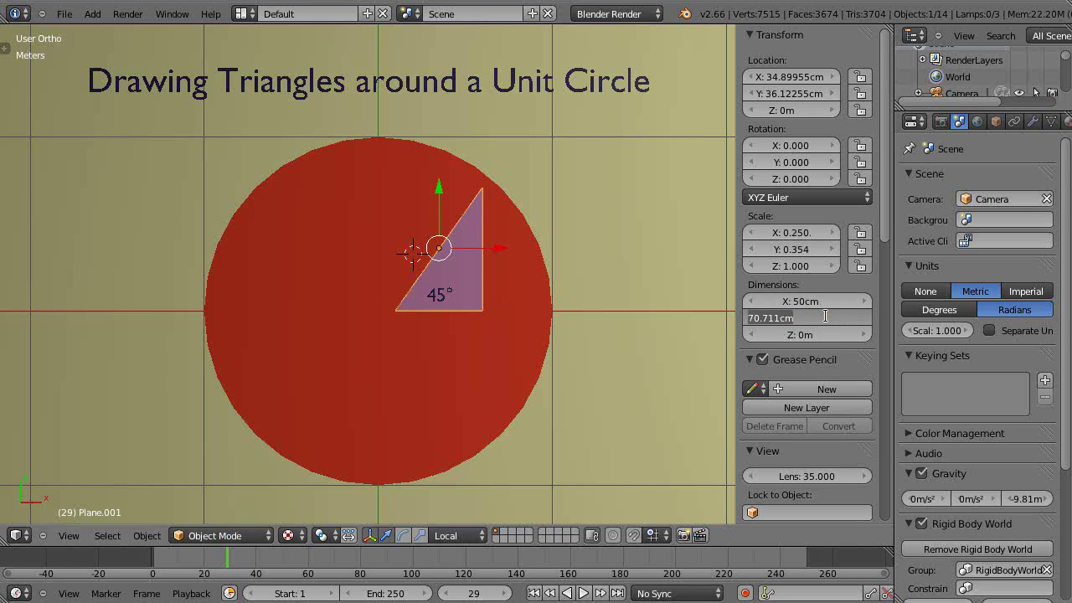
text(sin(pi)
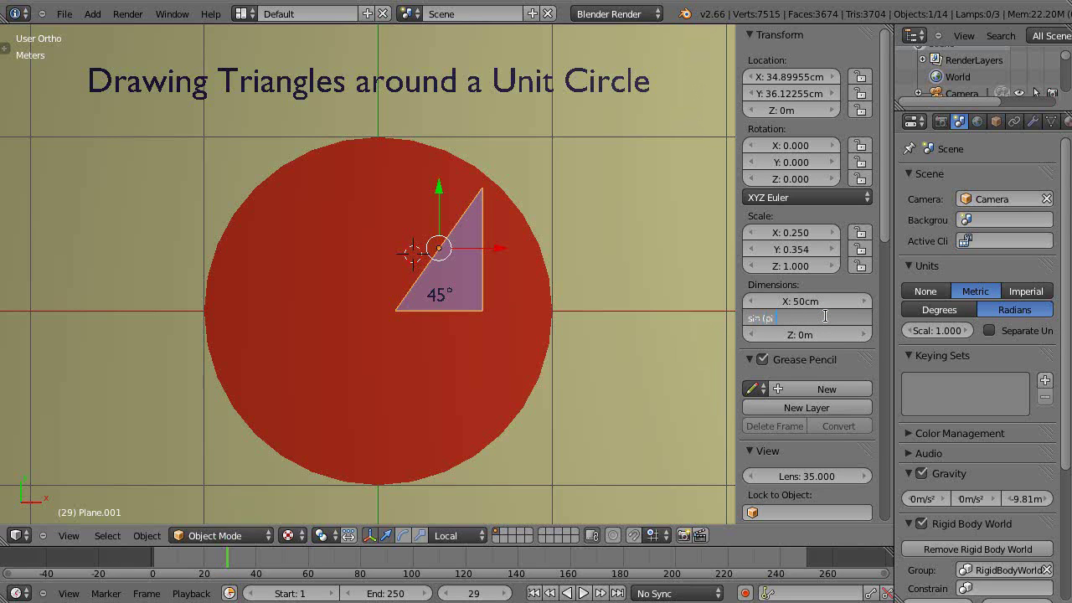
text(/3))
key(Return)
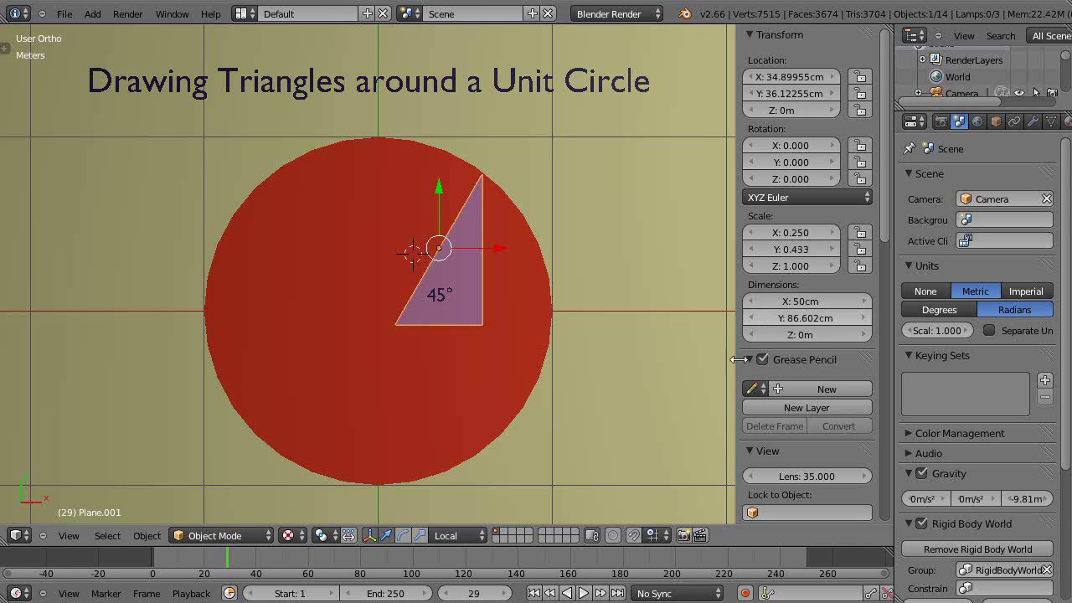
scroll(596, 283, up, 4)
scroll(595, 289, down, 3)
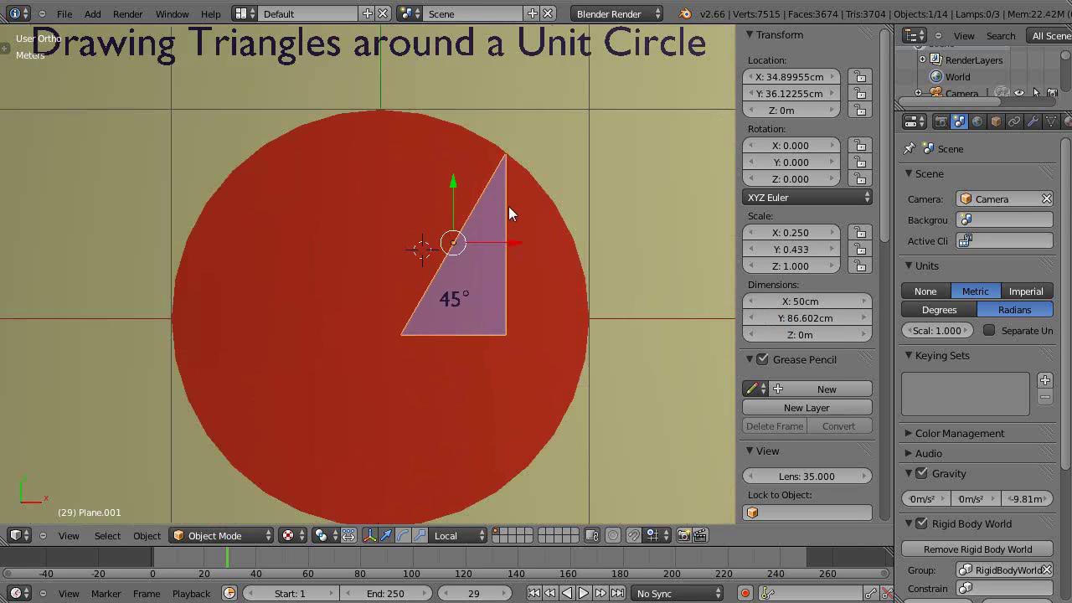
right_click(435, 309)
Move the 45° label lower, then reselect the purple triangle.
drag(437, 287, 471, 466)
right_click(463, 312)
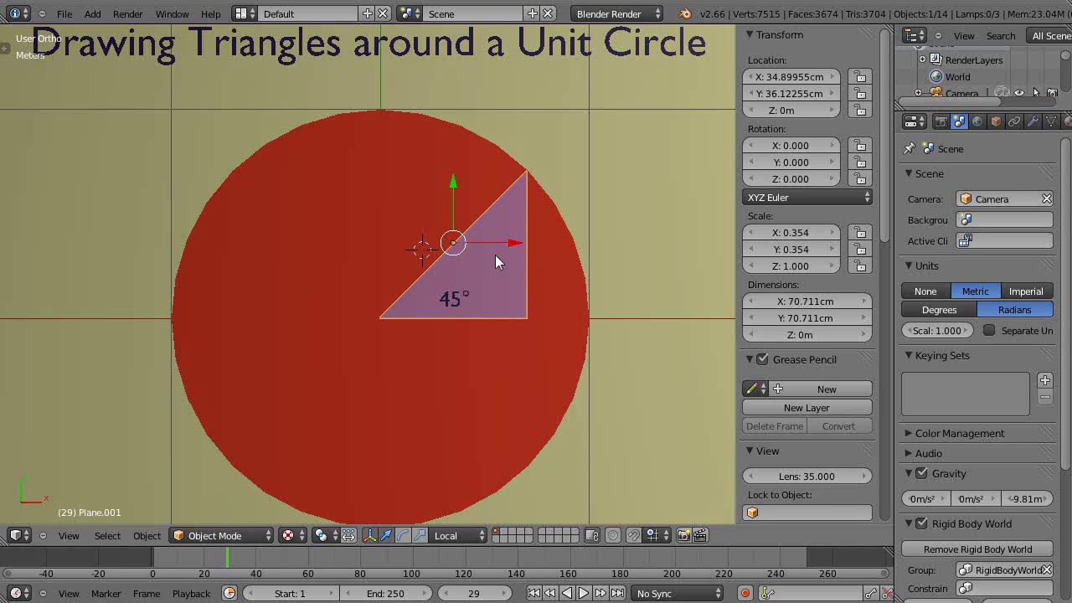
Snap the 3D cursor to the triangle's corner vertex at the circle's centre.
key(Tab)
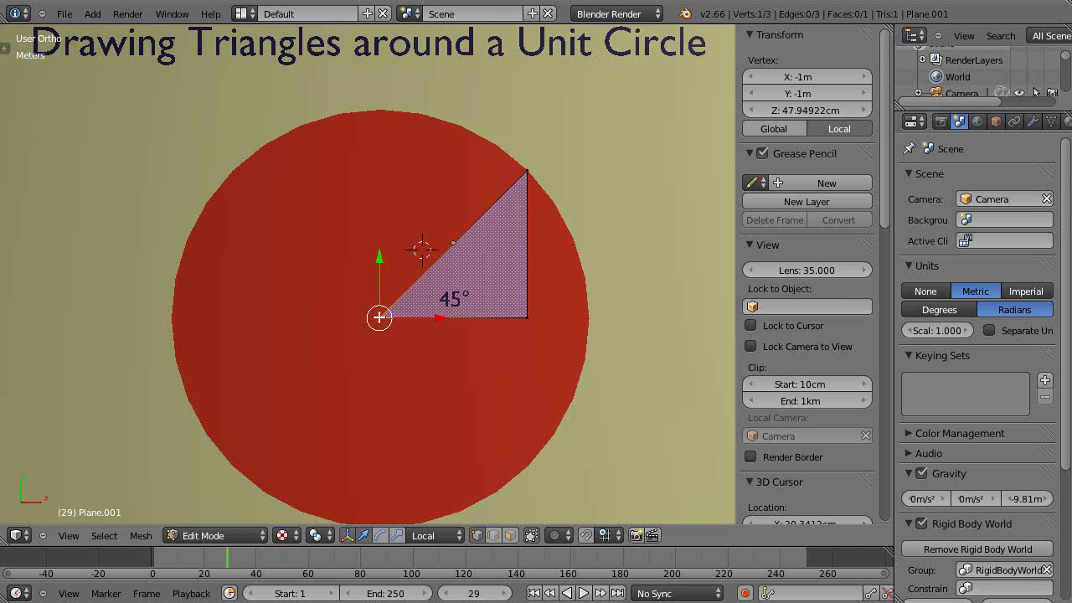
key(shift+s)
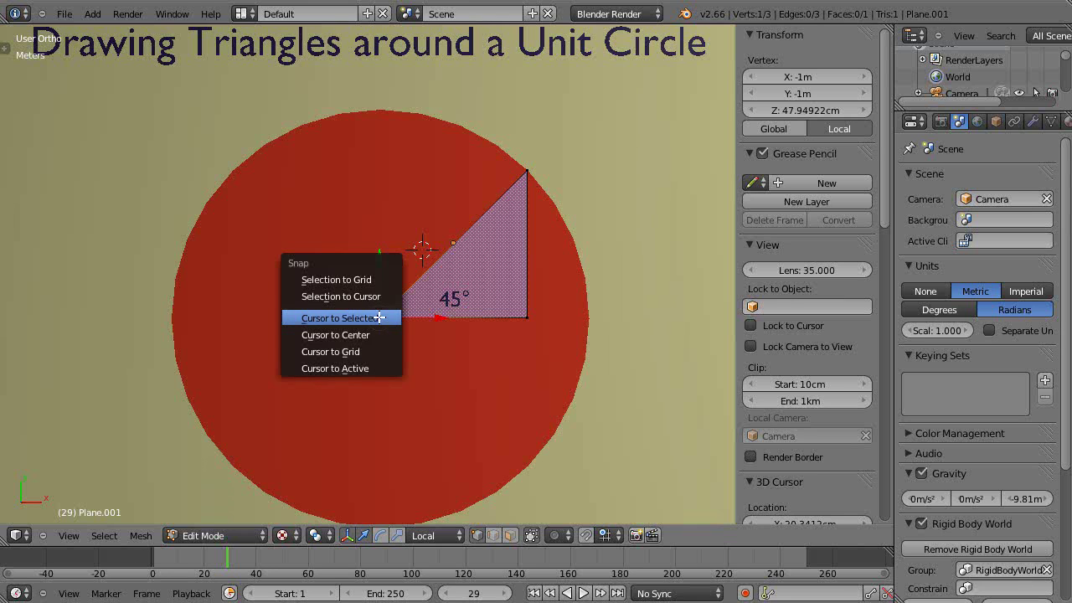
click(380, 317)
key(Tab)
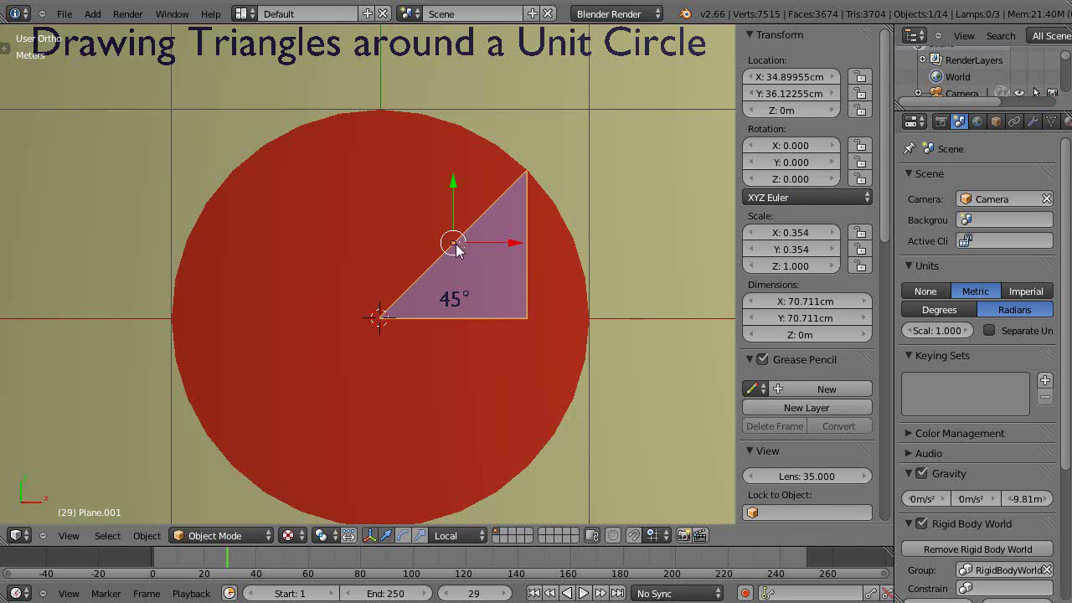
click(149, 533)
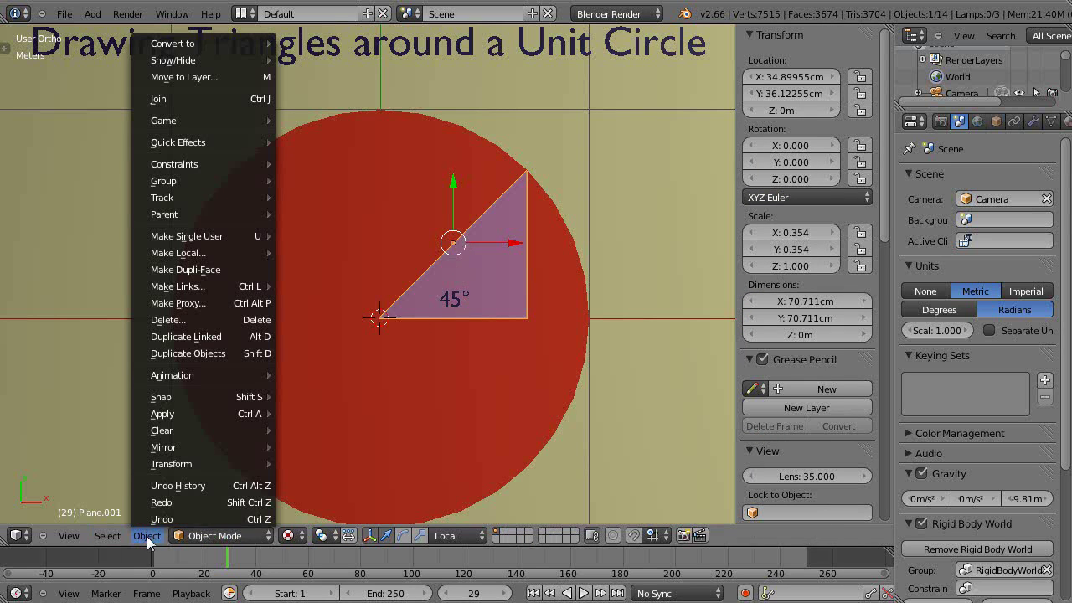
Set the triangle's origin to the 3D cursor at the circle's centre.
mouse_move(172, 467)
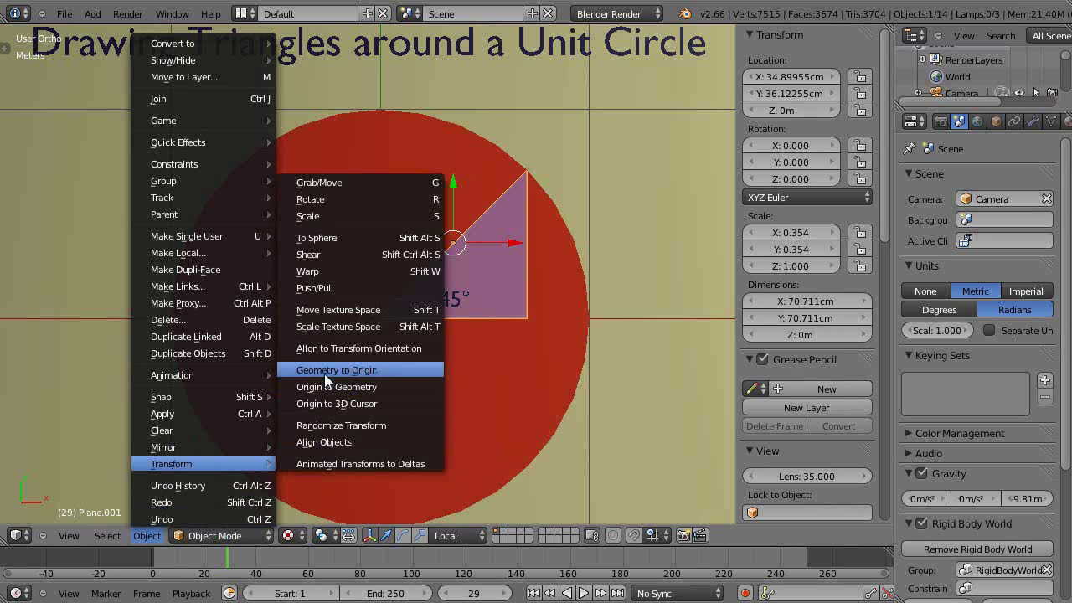
click(327, 403)
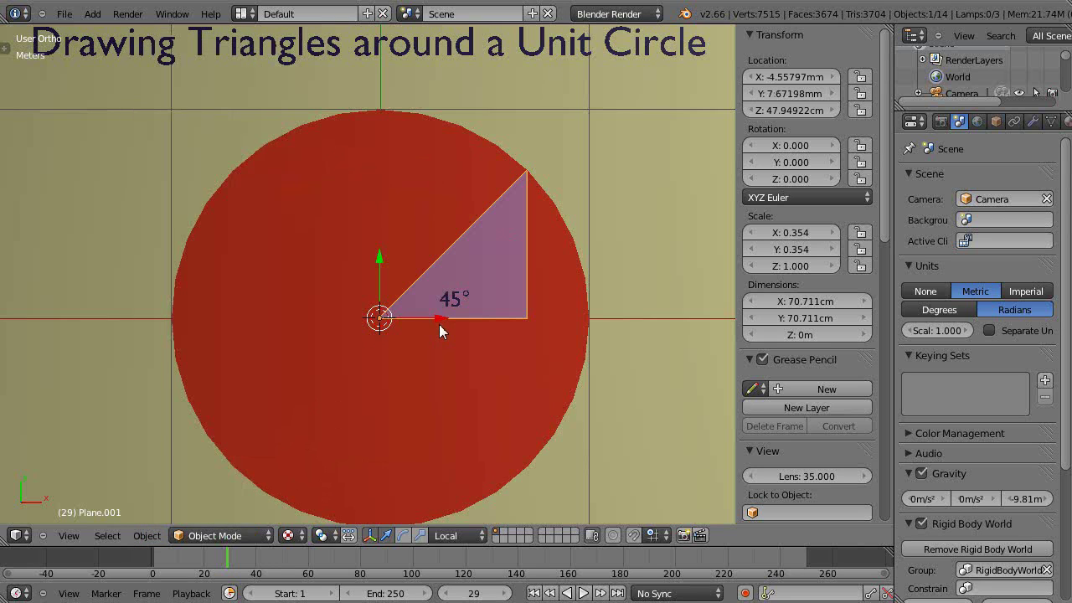
click(810, 301)
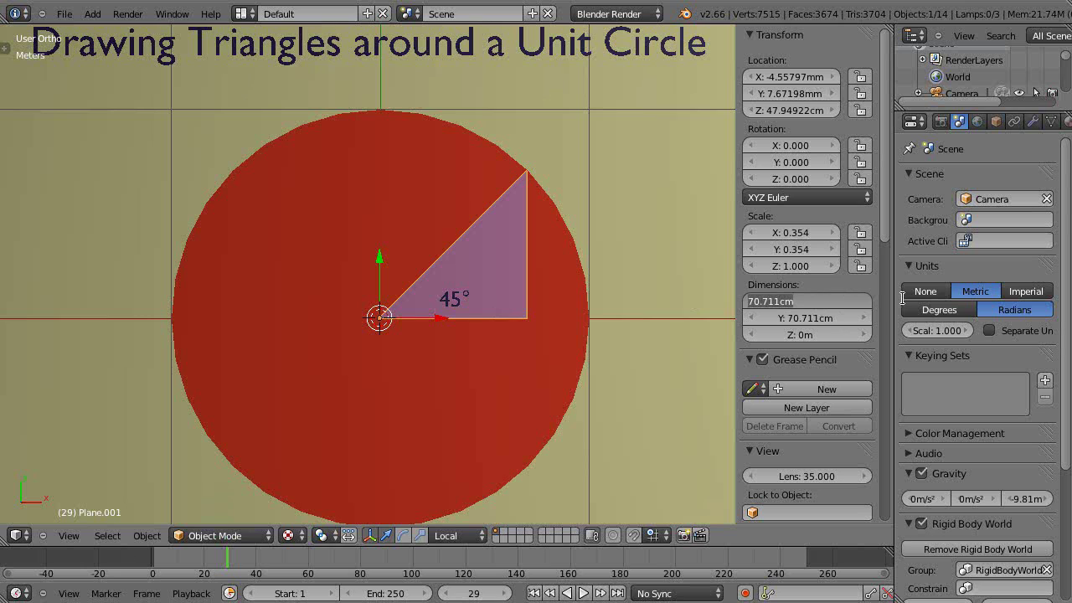
Enter cos (pi /3) and sin (pi /3) as the triangle's X and Y dimensions, 50 cm by 86.602 cm.
text(cos (pi /)
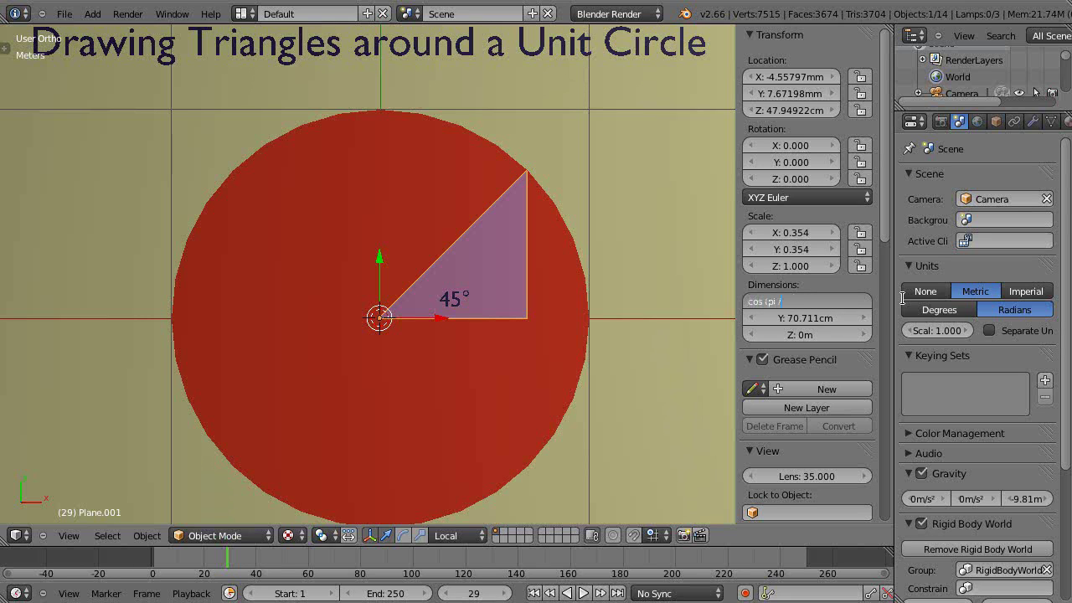
text(3))
key(Return)
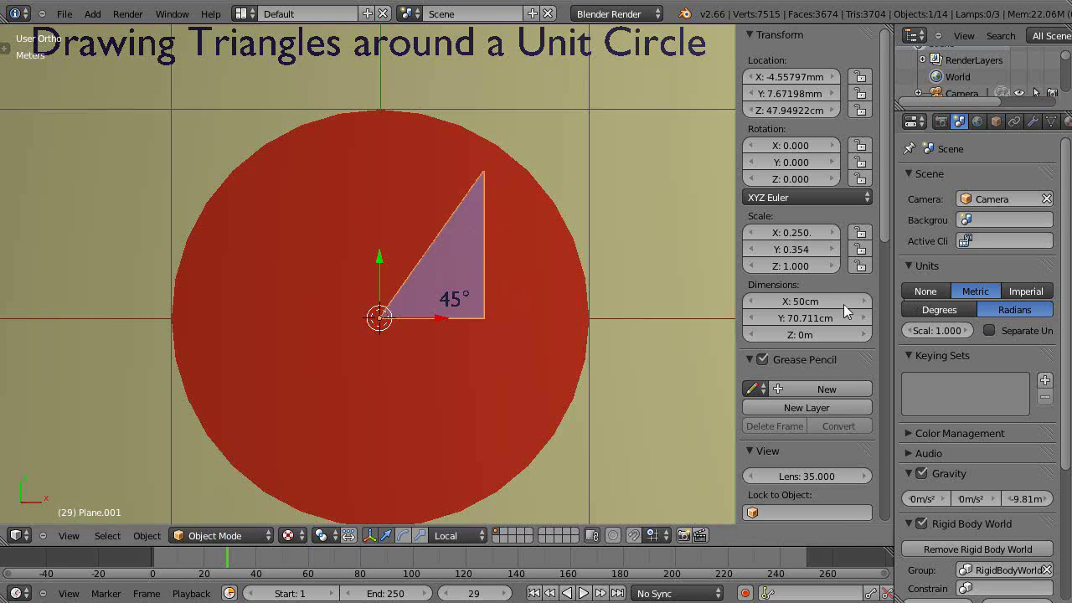
click(790, 318)
text(sin (pi /3))
key(Return)
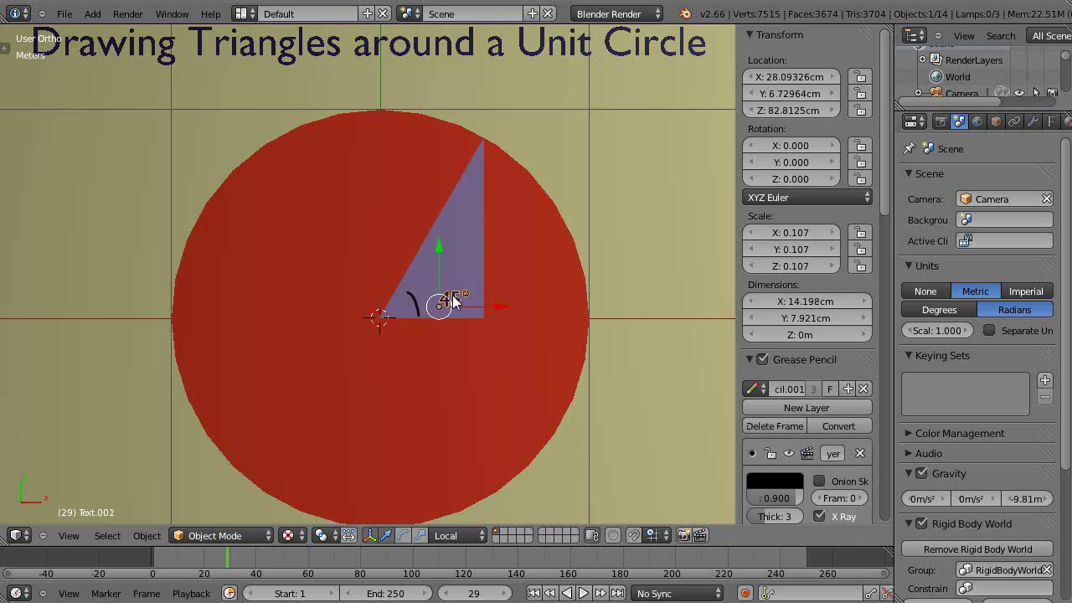
key(Tab)
Replace the label's 45° text with 'pi /3'.
key(BackSpace)
key(BackSpace)
key(BackSpace)
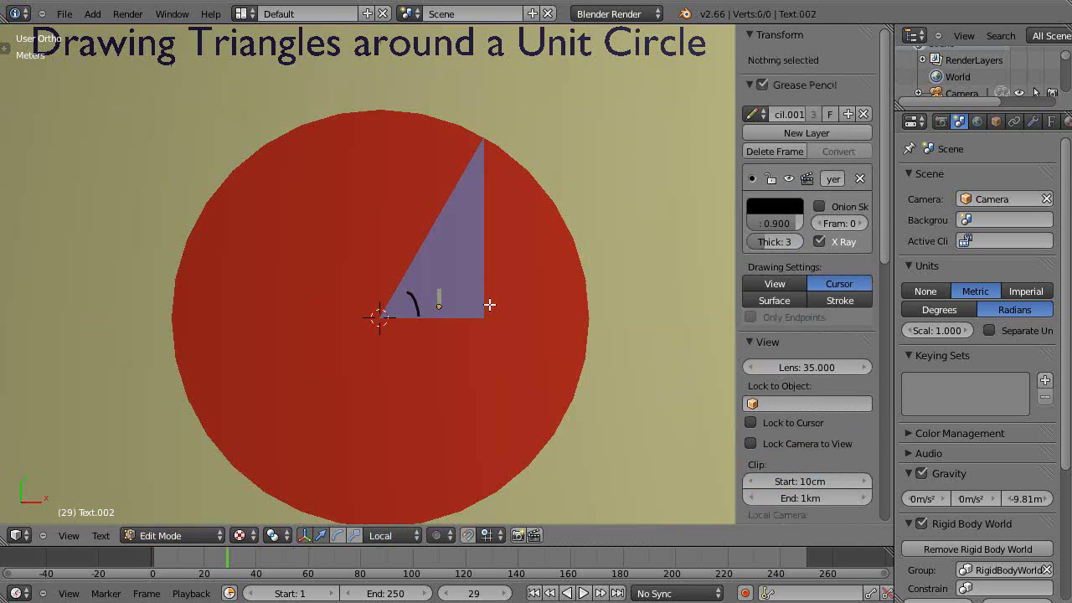
text(pi /3)
key(Return)
scroll(553, 426, up, 3)
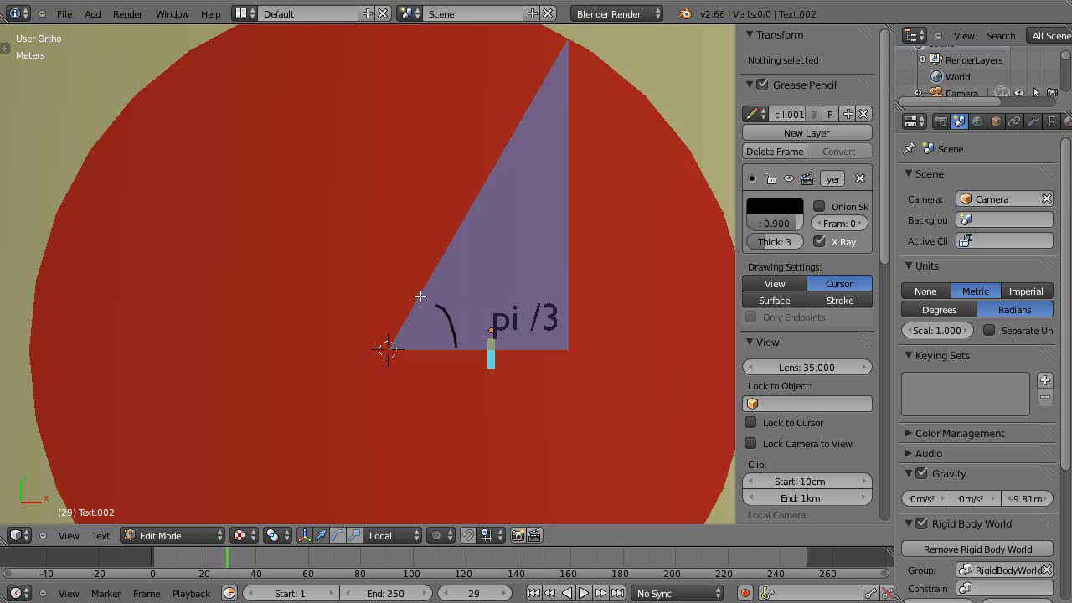
scroll(473, 345, down, 3)
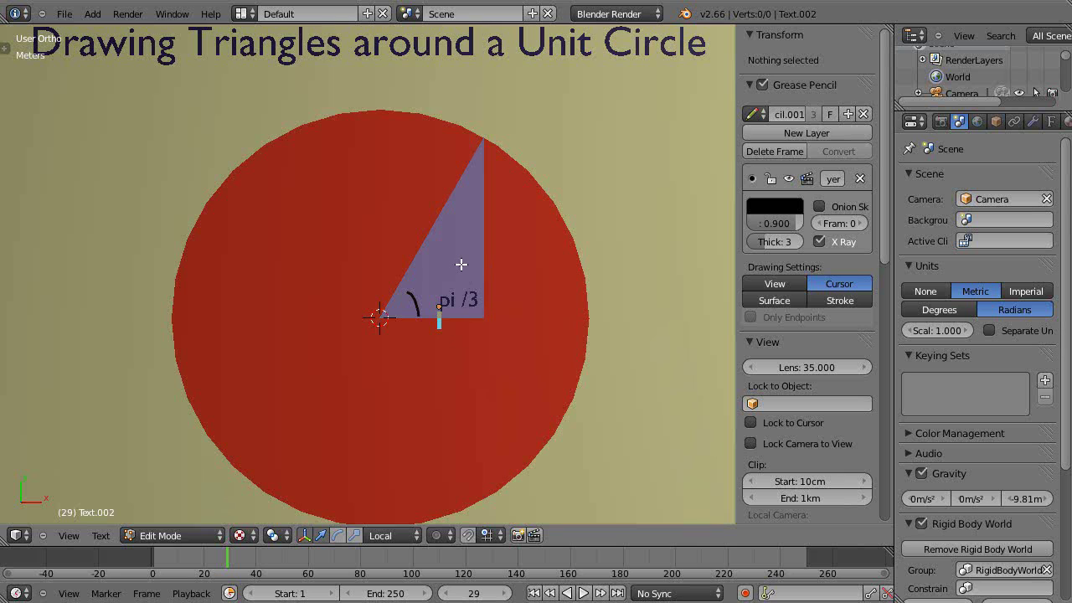
scroll(461, 261, down, 1)
scroll(460, 264, up, 2)
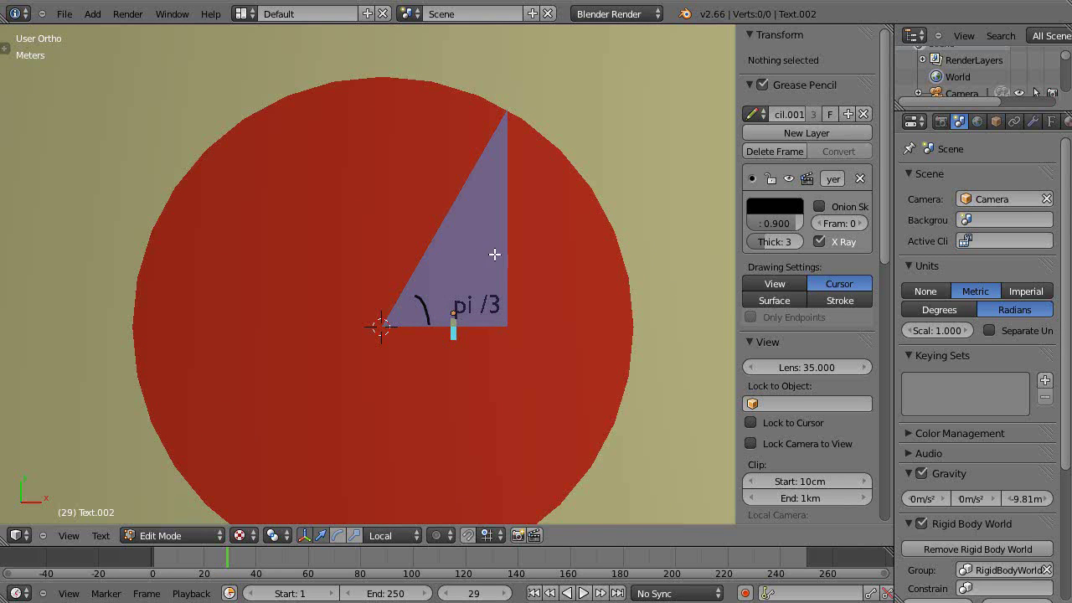
Open the triangle in Edit Mode and turn on the Numerics Edge Length display.
key(Tab)
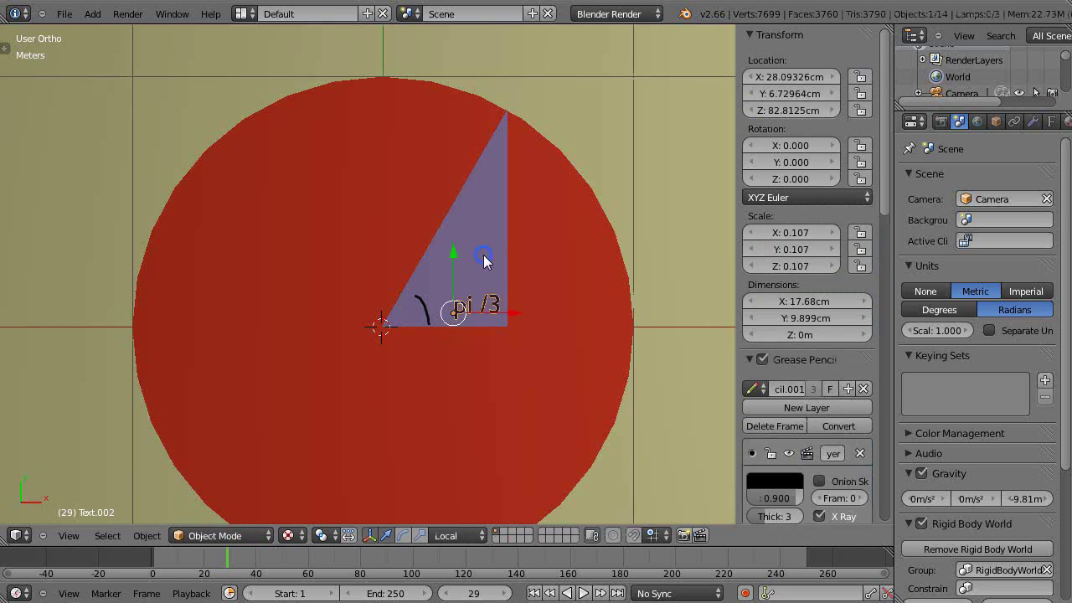
right_click(483, 254)
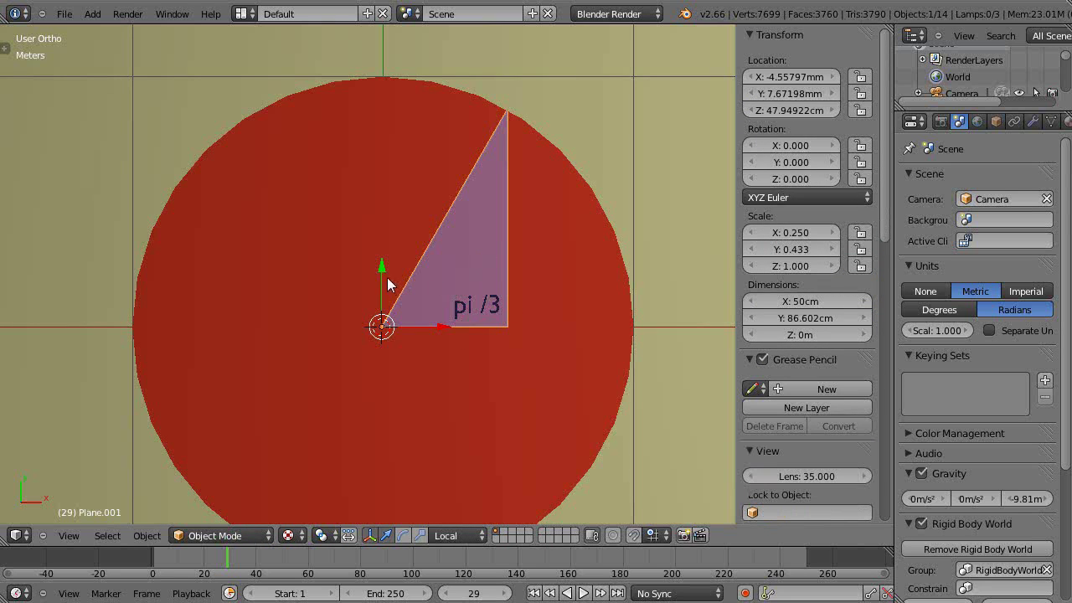
key(Tab)
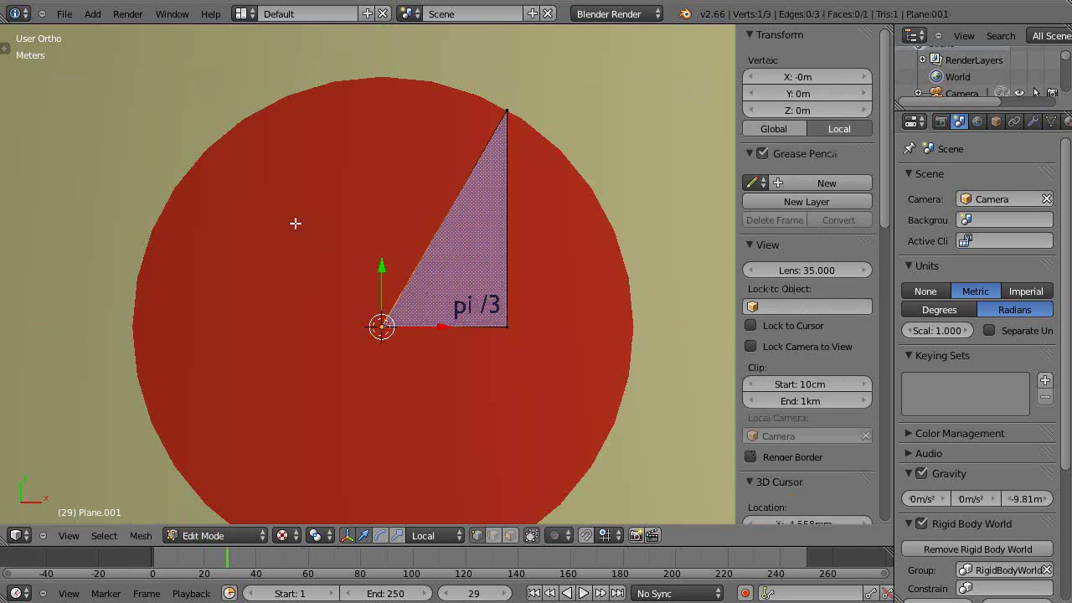
scroll(767, 381, down, 3)
scroll(768, 384, down, 15)
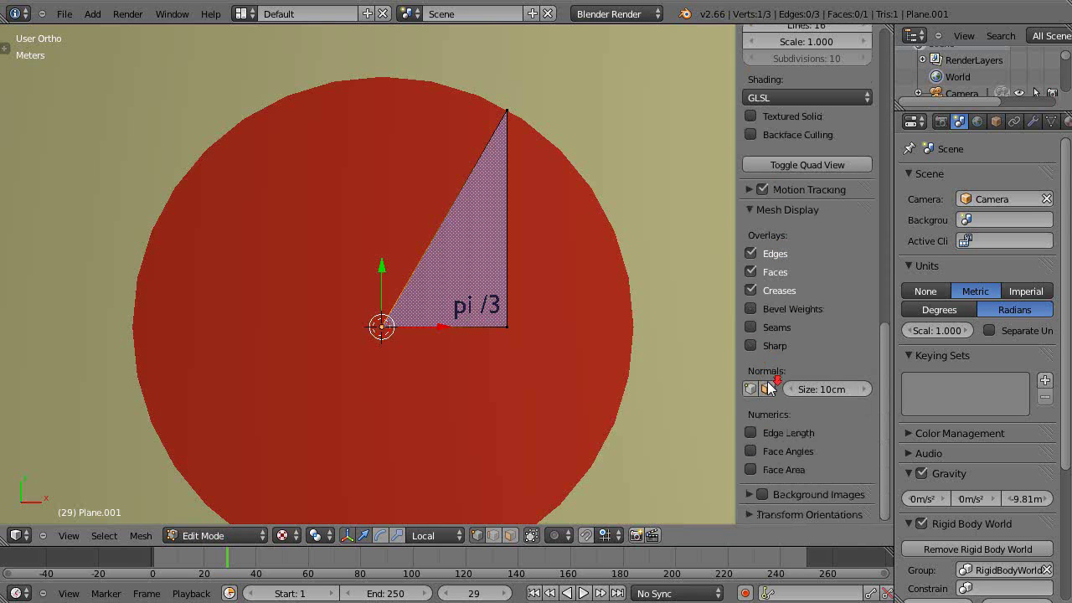
click(750, 433)
Measure the slanted edge, reading 2.128 m, and return to Object Mode.
shift+right_click(506, 111)
scroll(469, 258, up, 4)
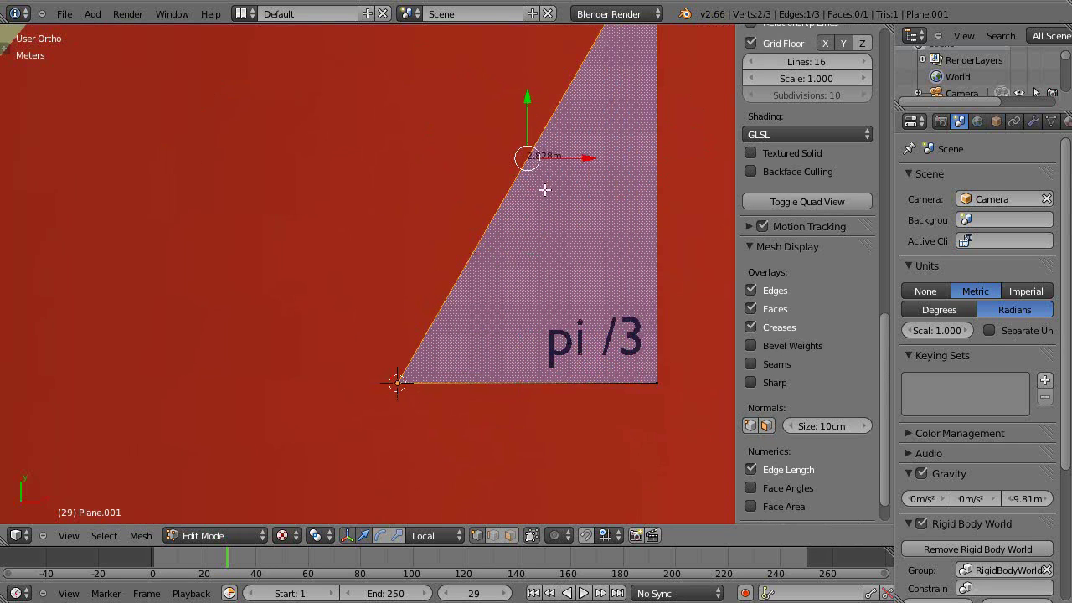
scroll(532, 178, down, 1)
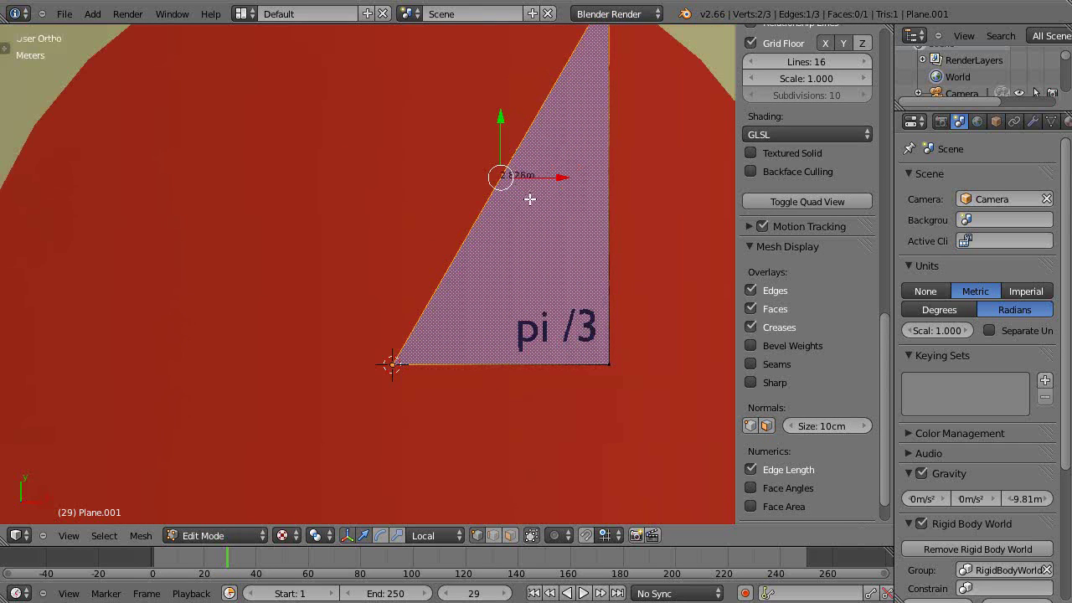
scroll(529, 196, down, 3)
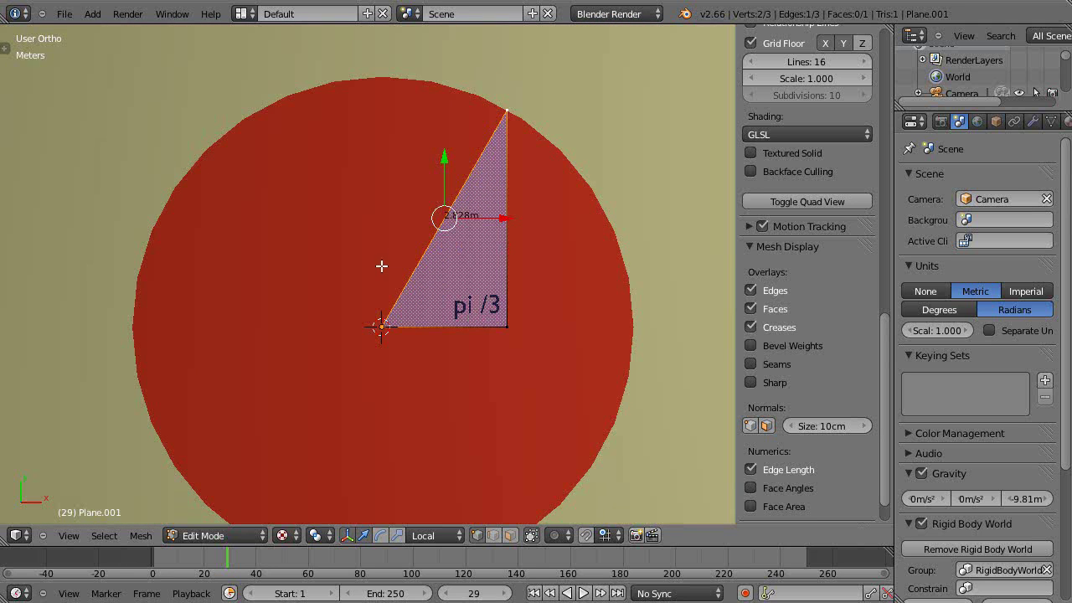
key(Tab)
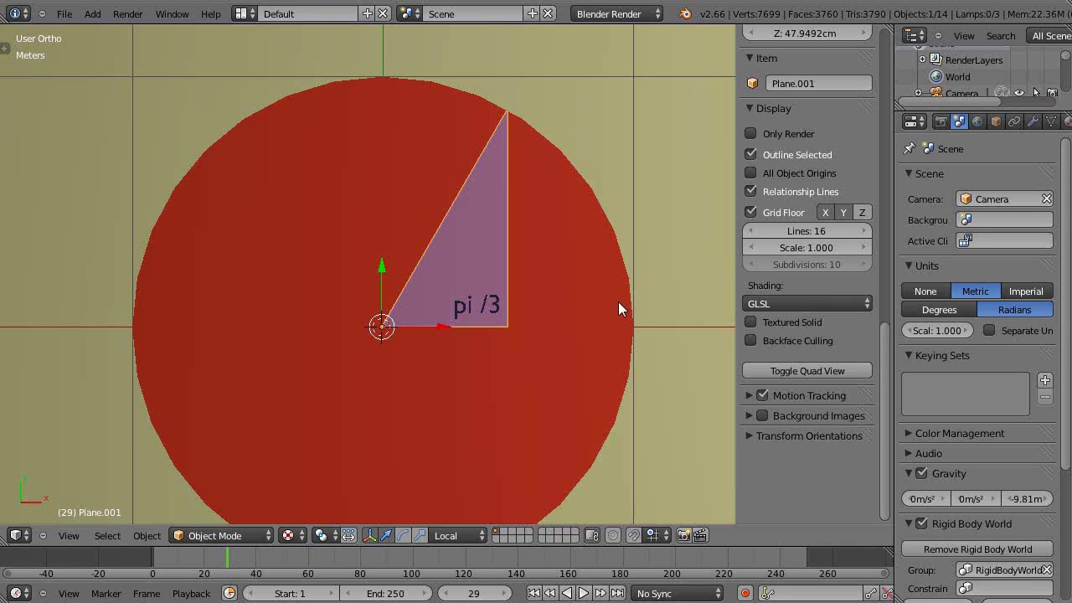
key(ctrl+a)
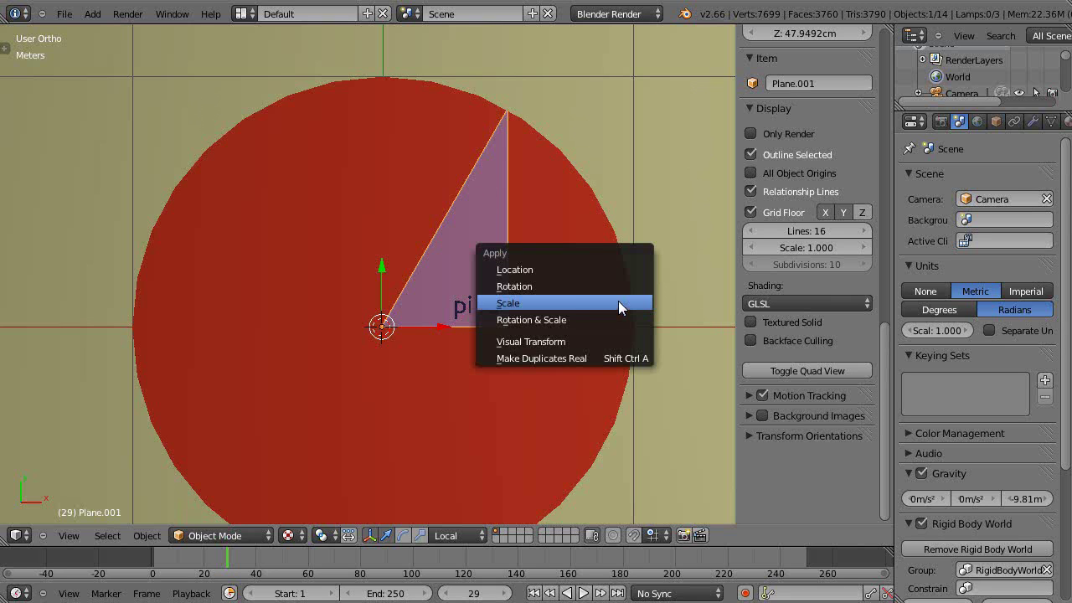
Apply the triangle's rotation and scale, then re-enter Edit Mode.
click(533, 322)
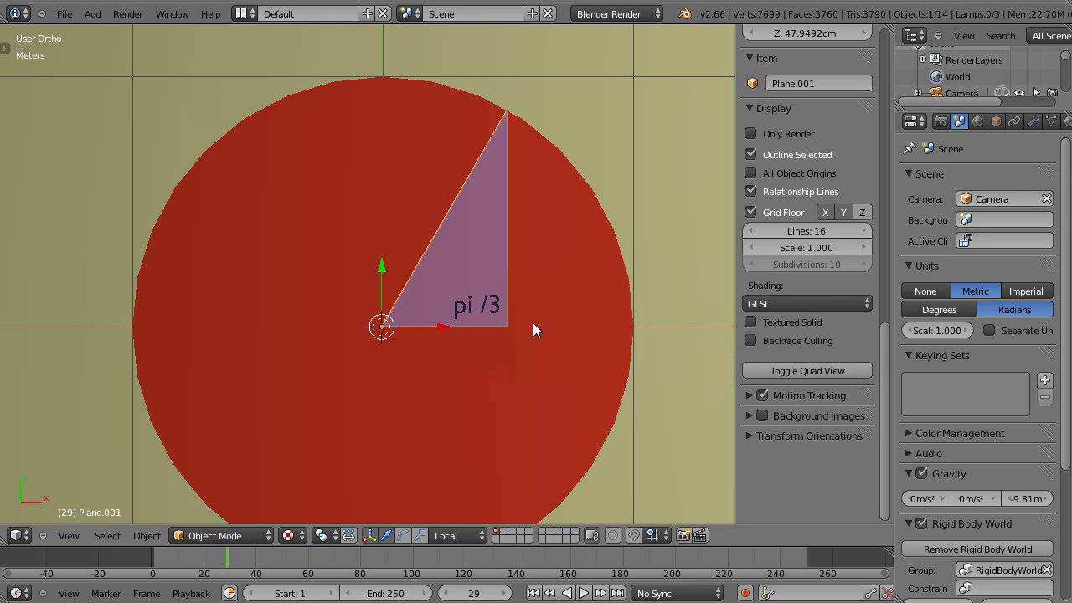
key(Tab)
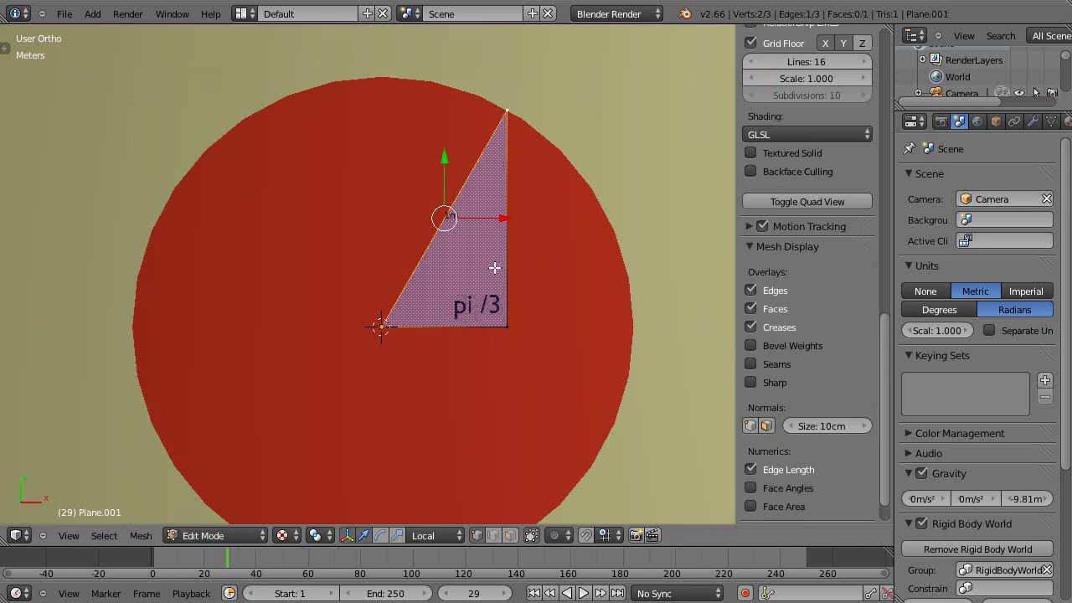
scroll(495, 266, up, 6)
scroll(546, 219, down, 3)
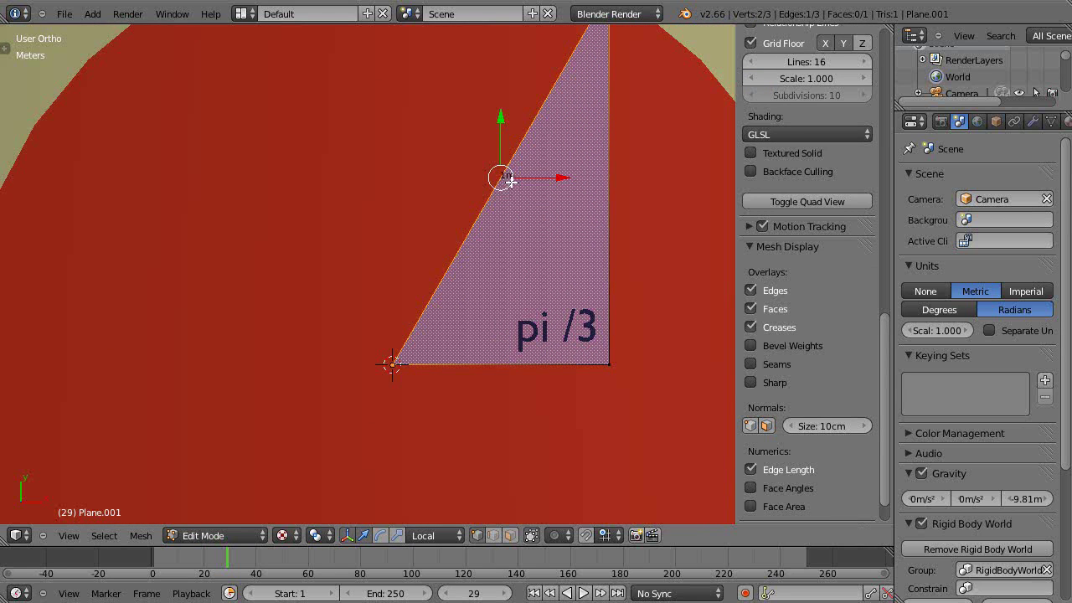
Measure the bottom edge and the 86.602 cm vertical edge, then return to Object Mode.
right_click(392, 363)
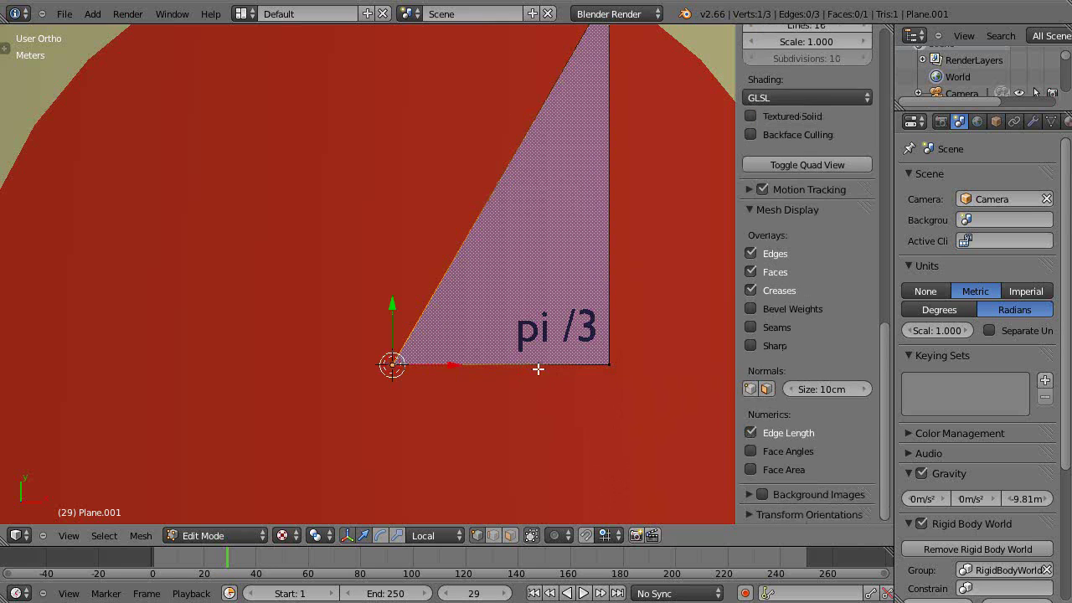
shift+right_click(608, 364)
scroll(590, 394, up, 2)
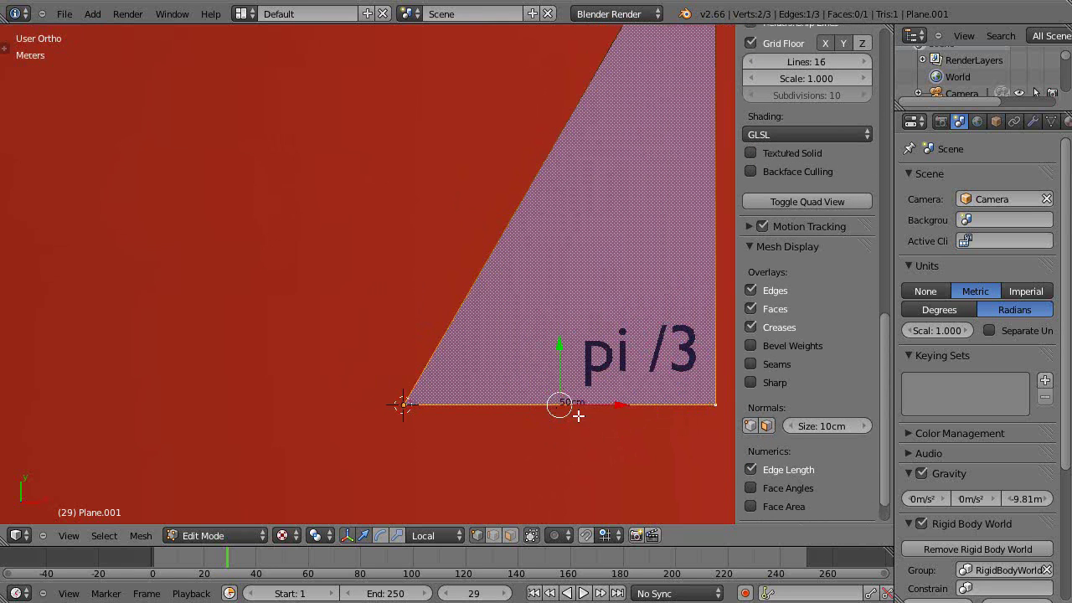
scroll(591, 384, down, 3)
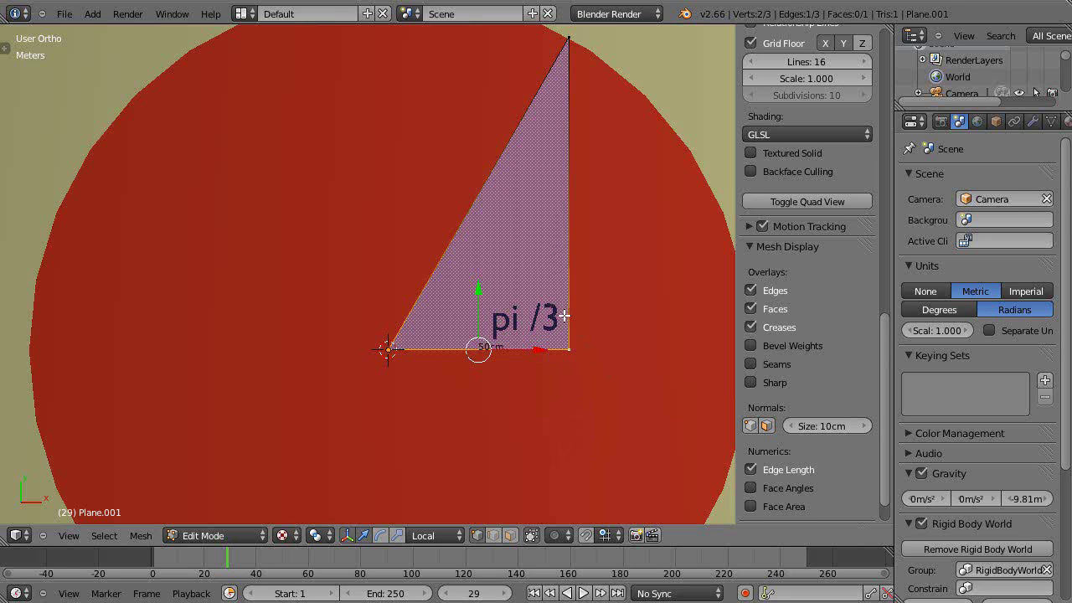
right_click(567, 348)
shift+right_click(569, 38)
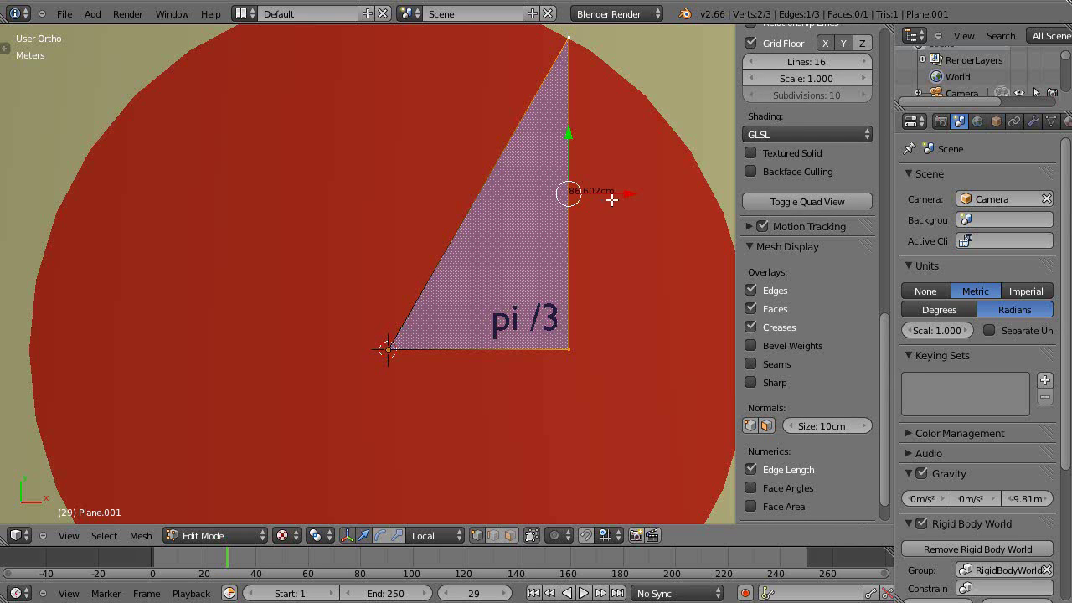
scroll(605, 204, up, 1)
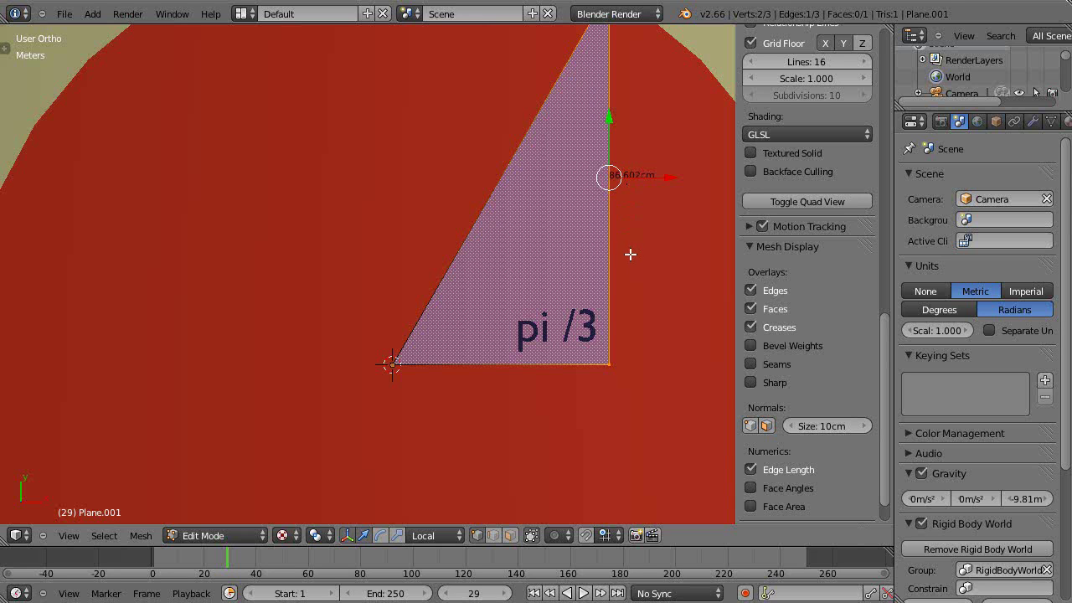
scroll(628, 251, down, 2)
scroll(627, 254, up, 1)
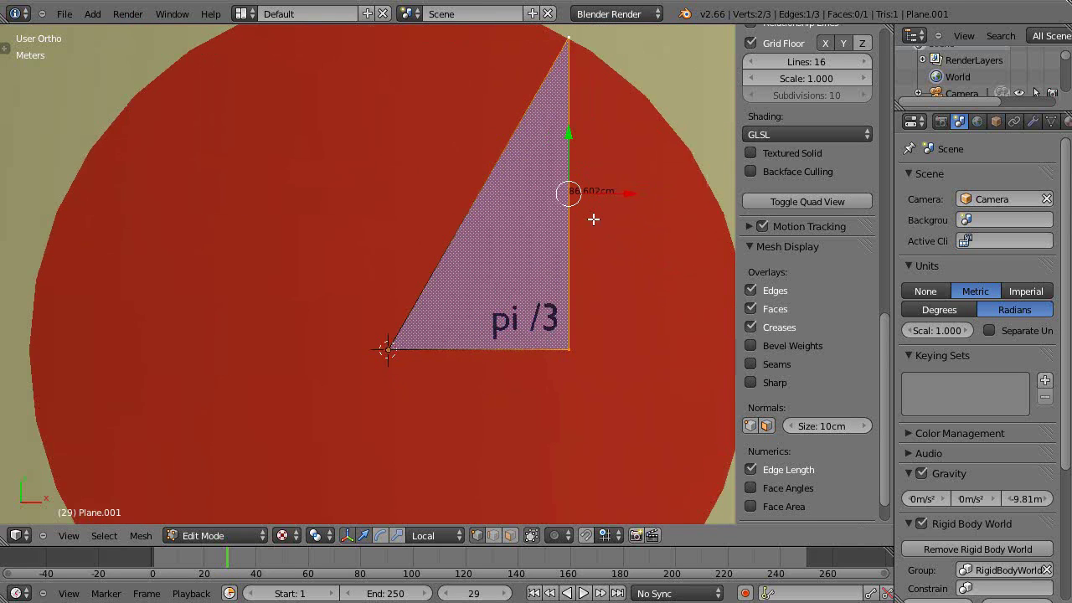
scroll(590, 217, down, 2)
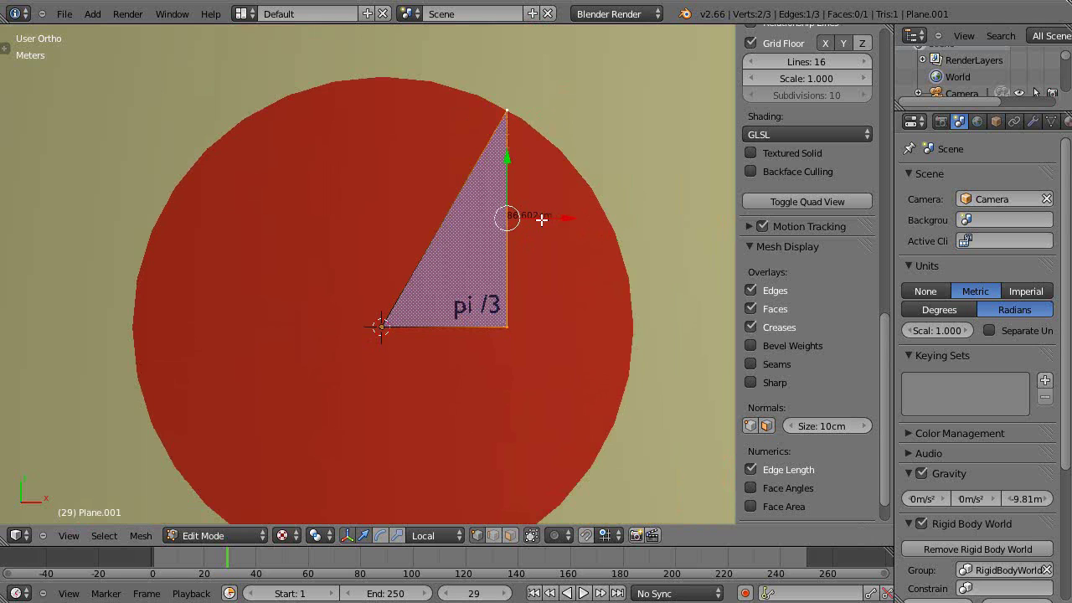
key(Tab)
Zoom out to view the title, red unit circle and pi /3 triangle together.
scroll(510, 215, down, 3)
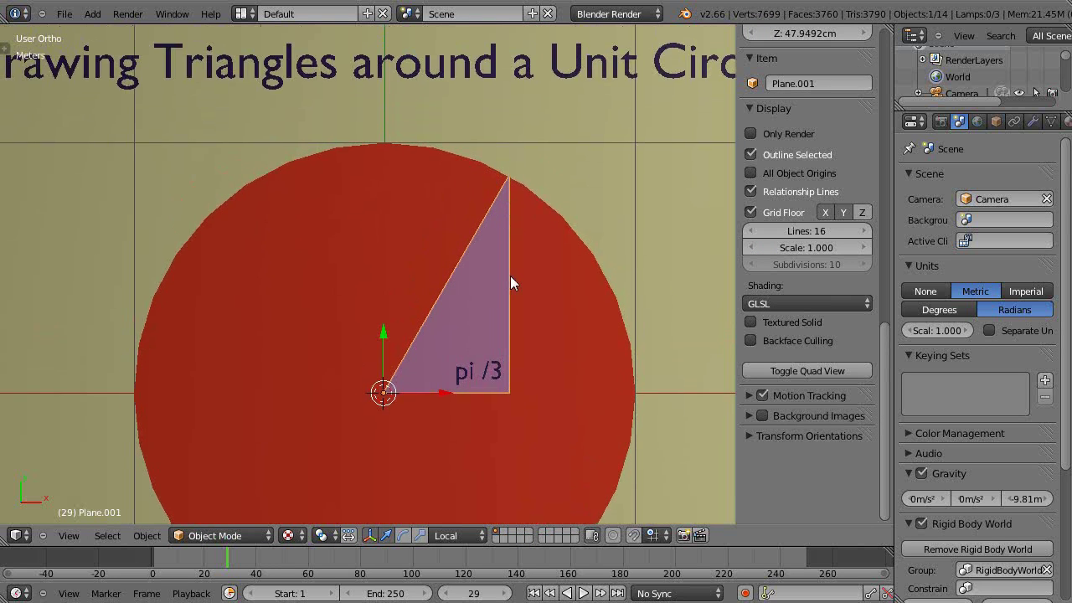
scroll(518, 301, up, 2)
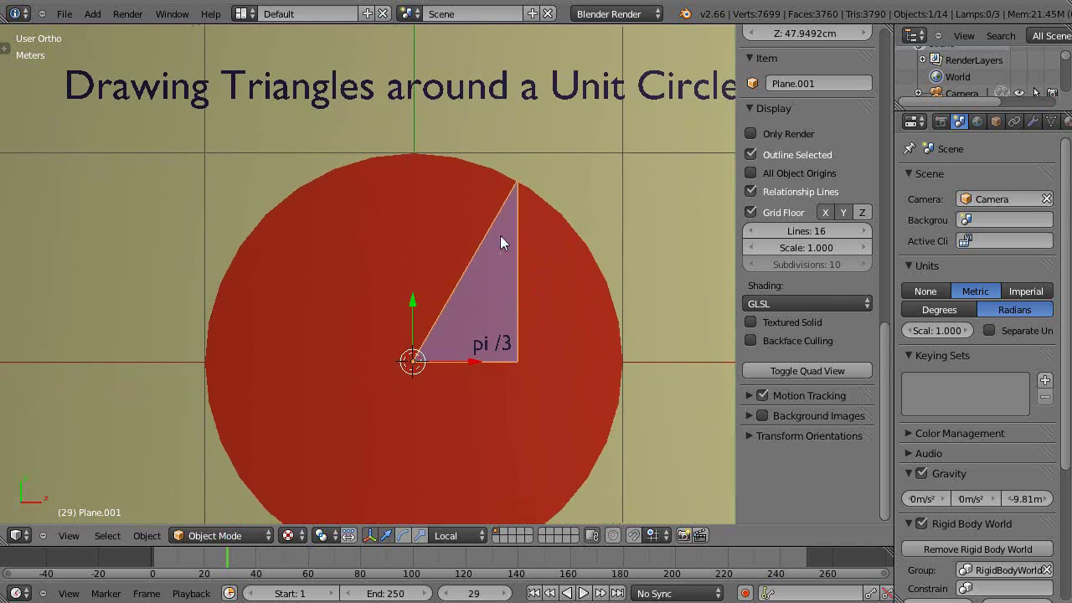
scroll(431, 333, down, 2)
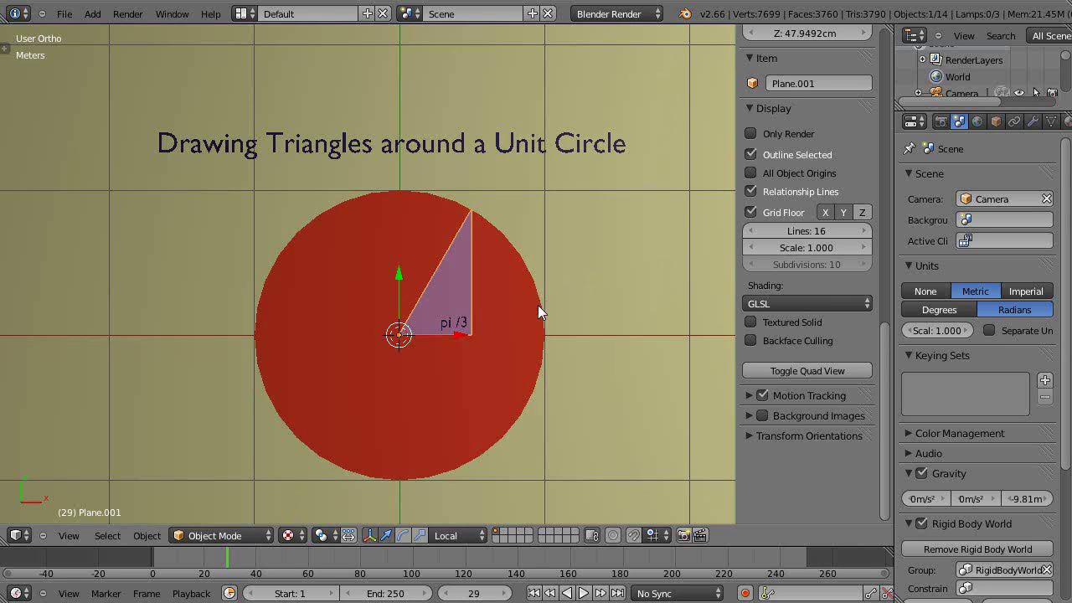
scroll(534, 307, up, 2)
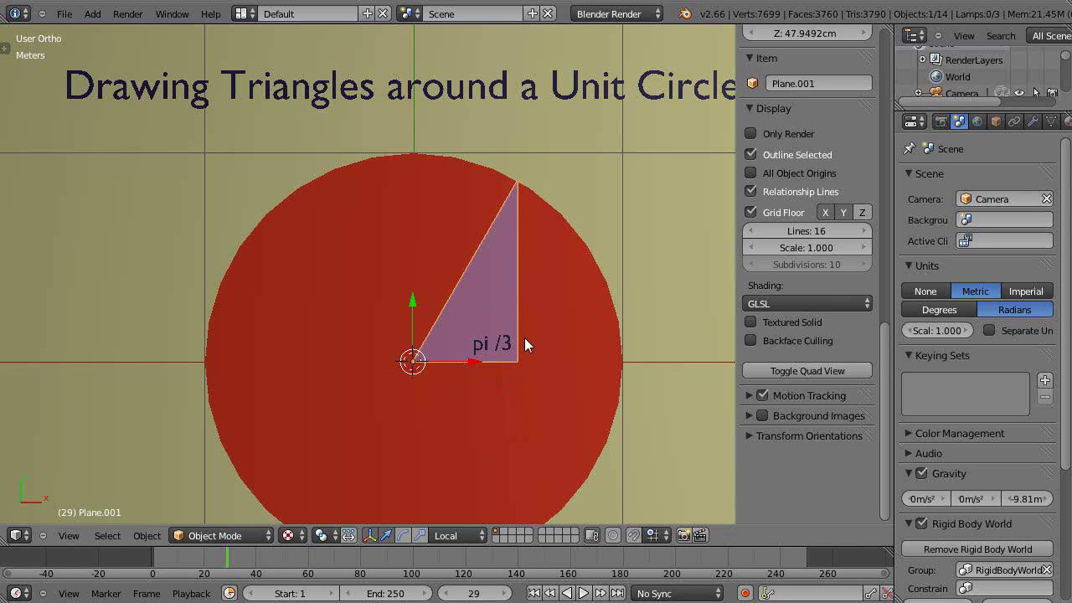
scroll(524, 337, up, 1)
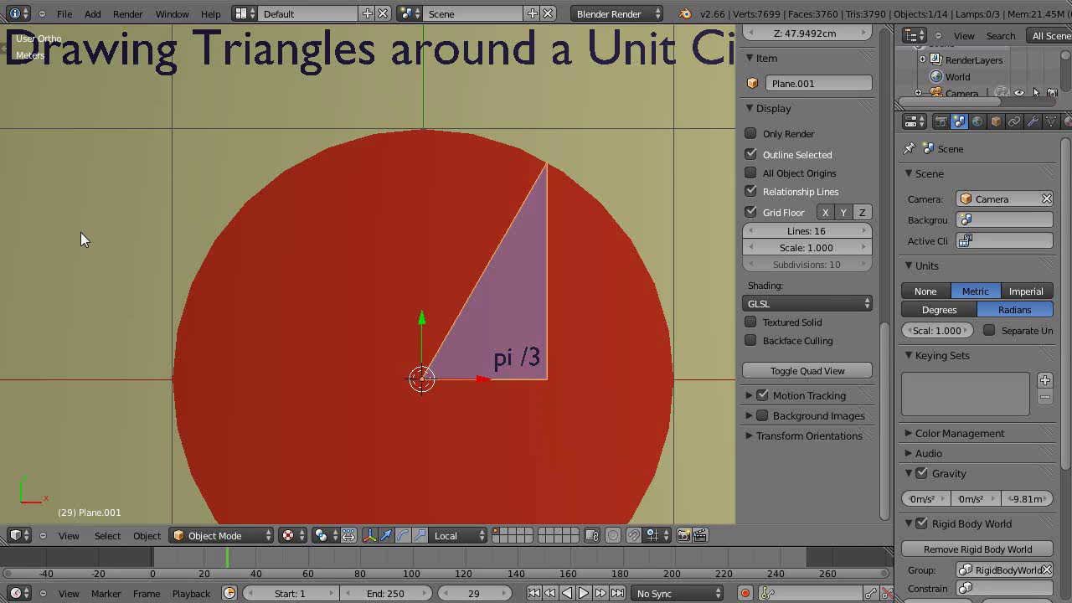
scroll(91, 245, down, 2)
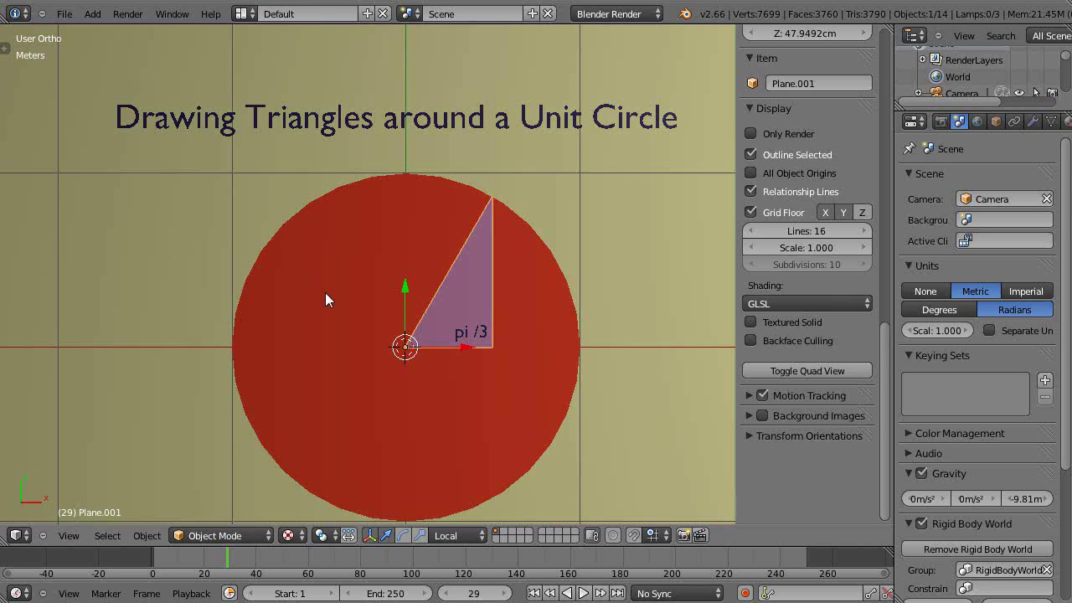